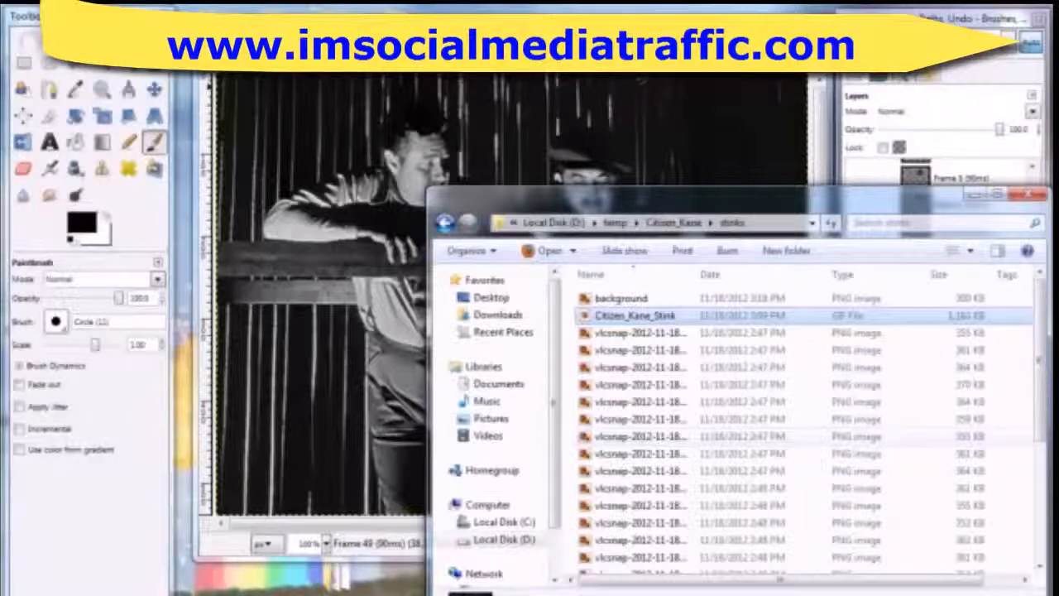
# Bring the image and layers windows to the front, hide the Background layer, and select and show the Frame 2 layer
pyautogui.click(963, 18)
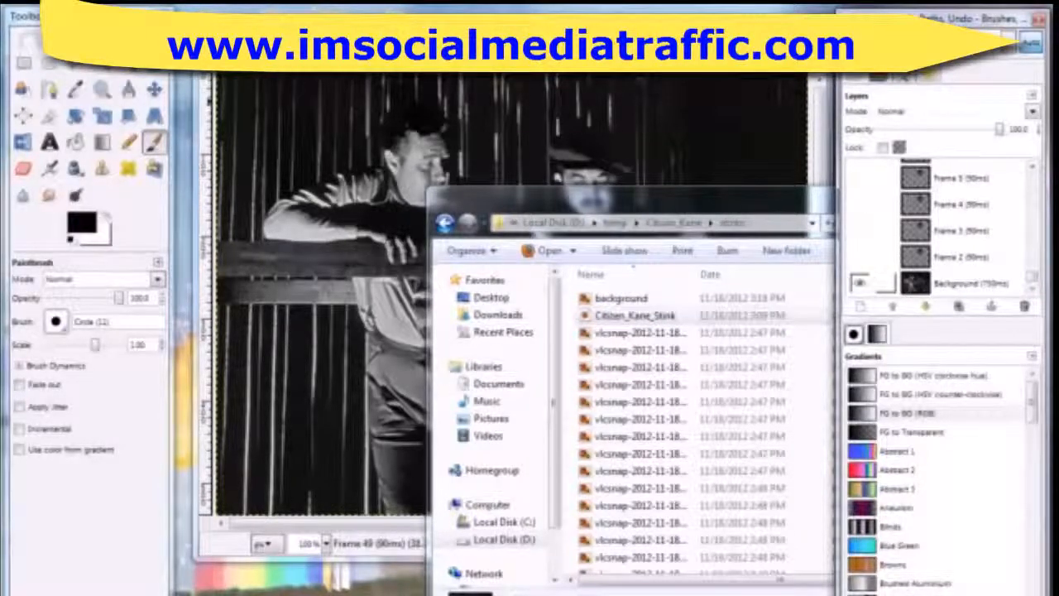
pyautogui.click(513, 18)
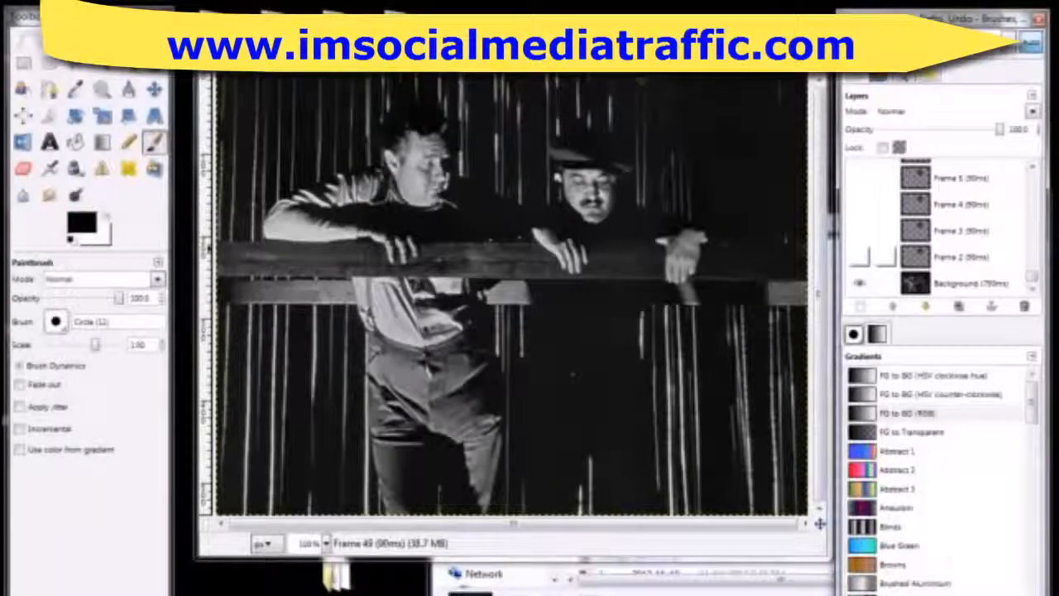
pyautogui.click(939, 257)
pyautogui.click(859, 283)
pyautogui.click(859, 257)
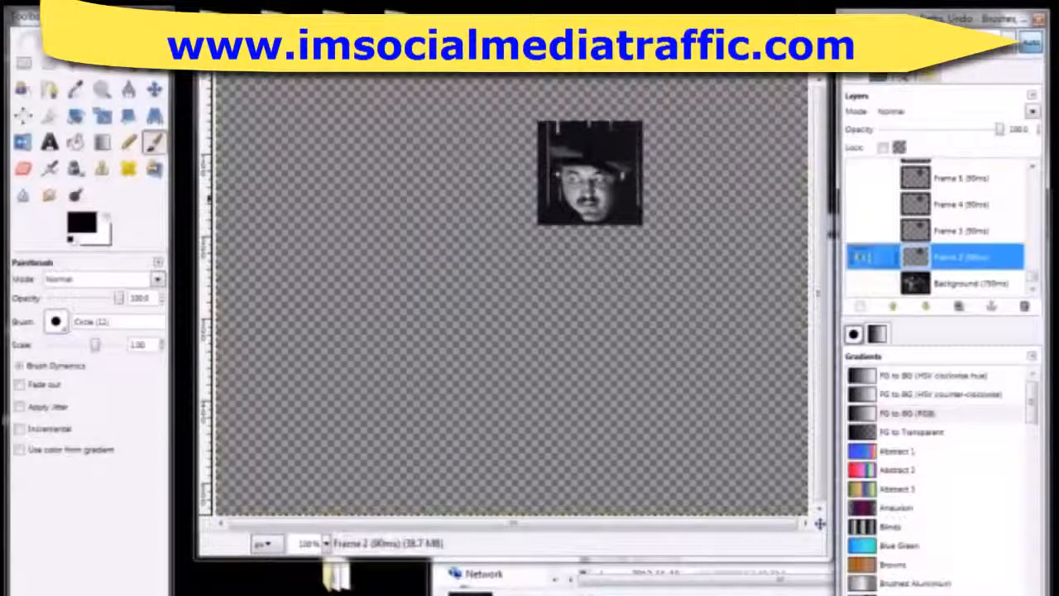
pyautogui.rightClick(932, 258)
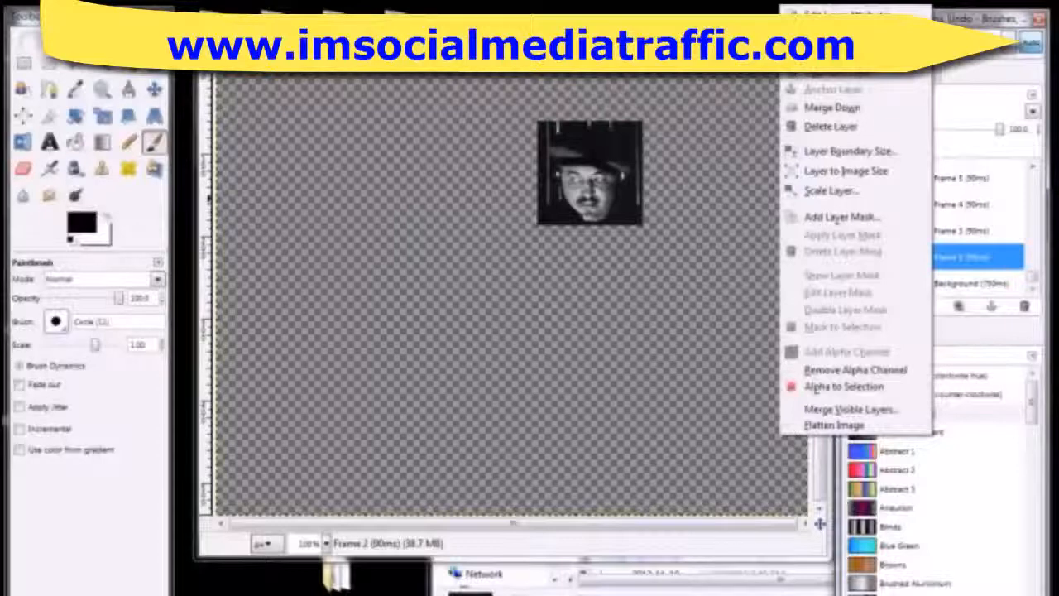
pyautogui.press('Escape')
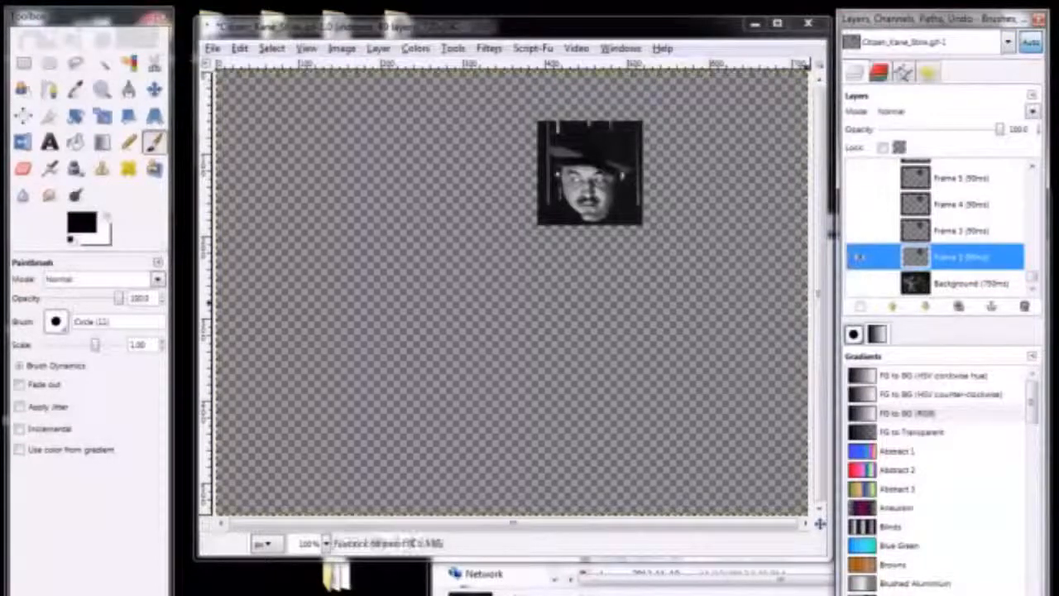
# Make the Frame 3, Frame 4 and Frame 5 layers visible above Frame 2
pyautogui.click(860, 230)
pyautogui.click(860, 203)
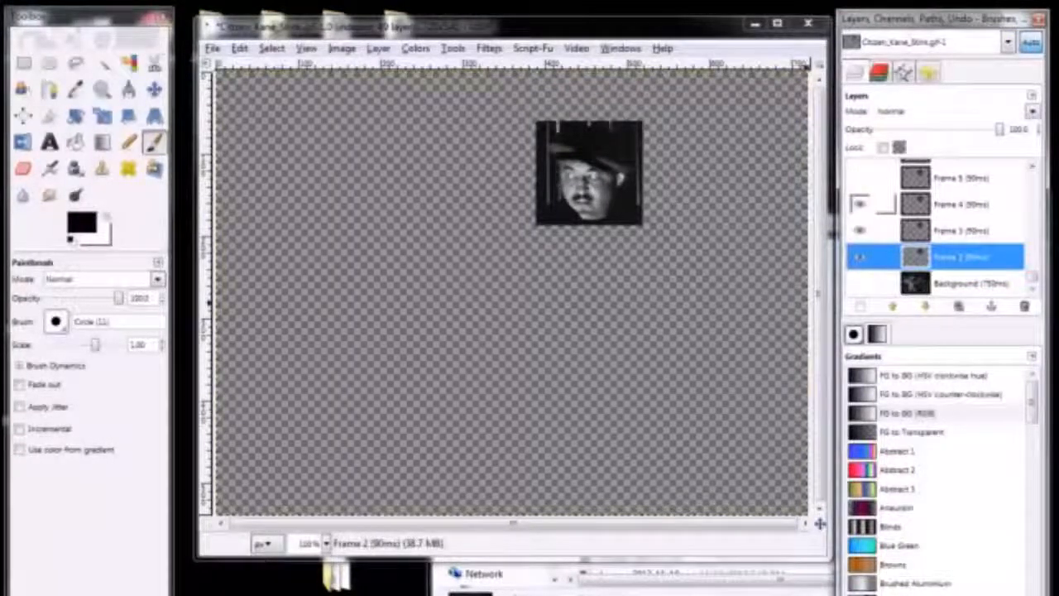
pyautogui.click(860, 177)
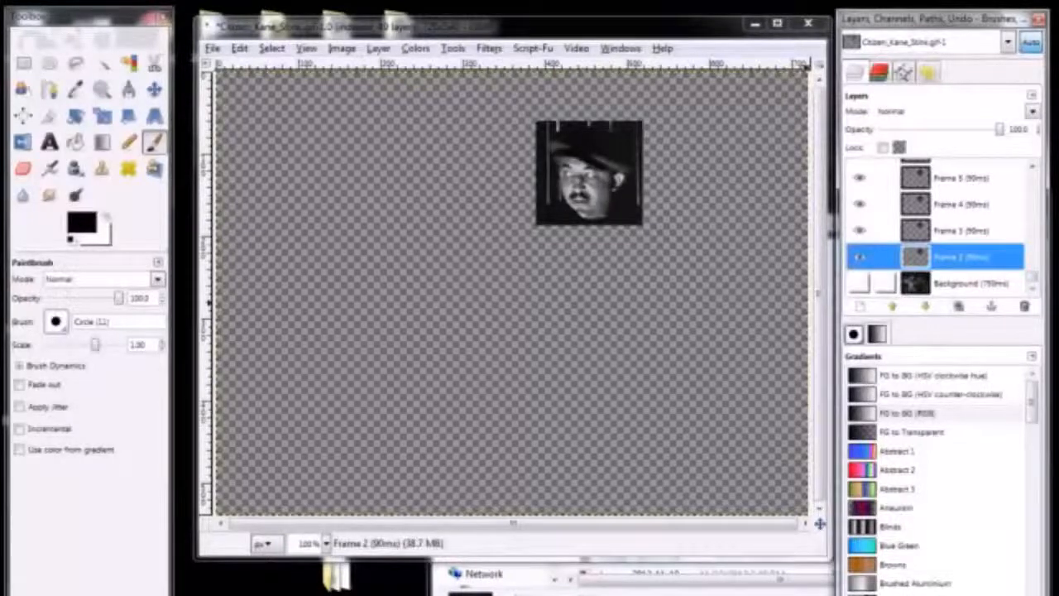
# Show the Background layer and toggle the visibility of Frame 5 to compare it with the frame below
pyautogui.click(860, 282)
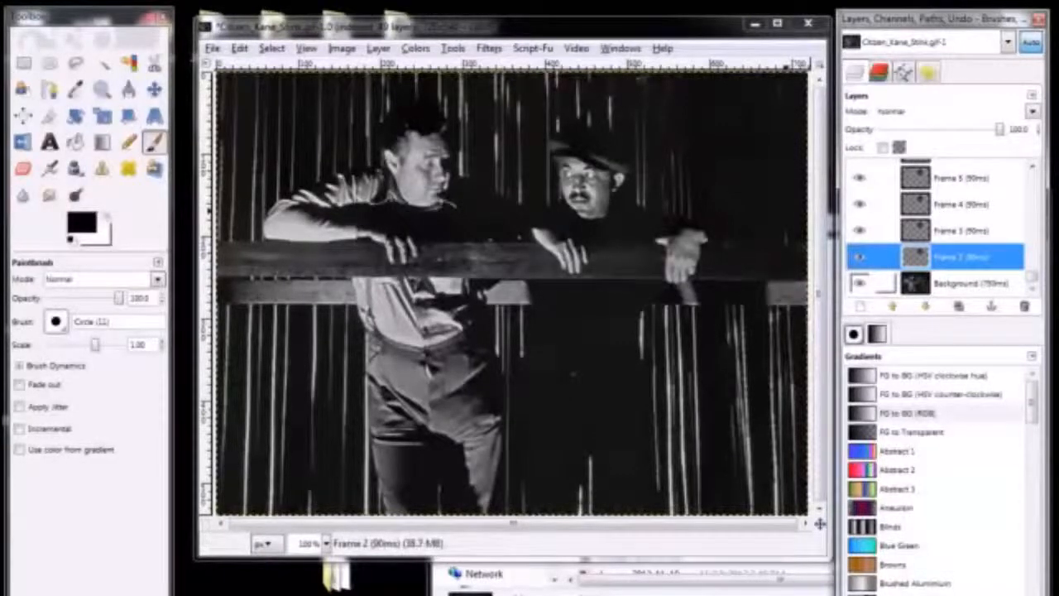
pyautogui.click(861, 177)
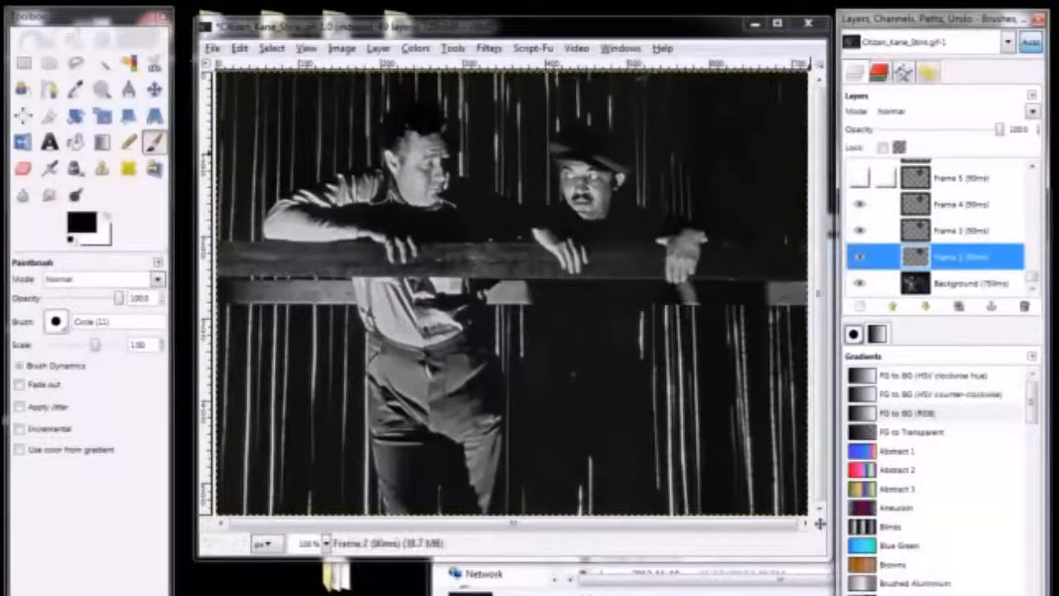
pyautogui.click(860, 177)
pyautogui.click(860, 177)
pyautogui.click(860, 177)
pyautogui.click(861, 177)
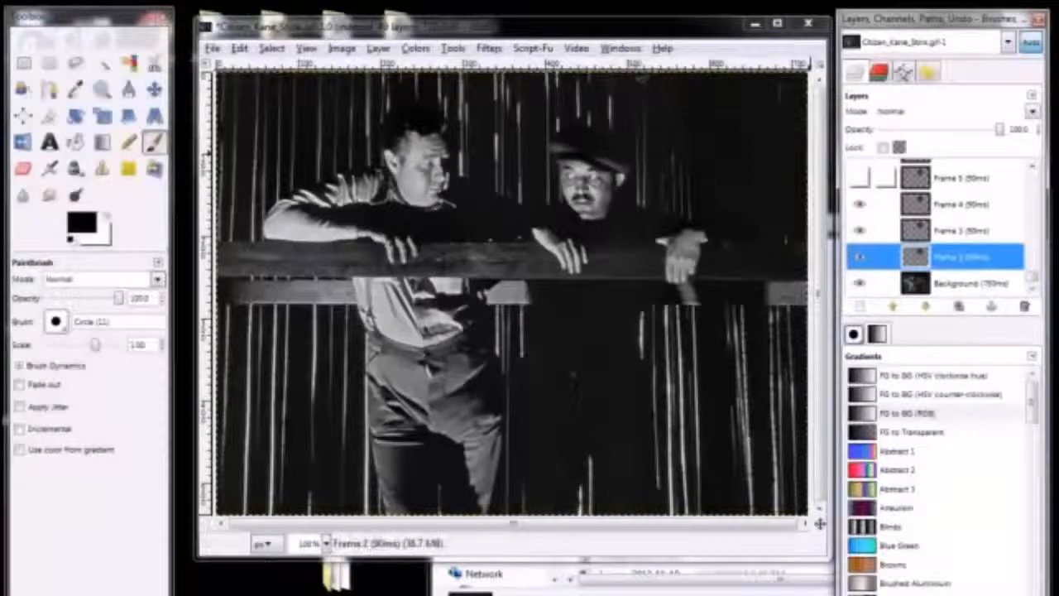
# Hide the Background layer and make the Frame 5, Frame 6 and Frame 7 layers visible
pyautogui.click(860, 283)
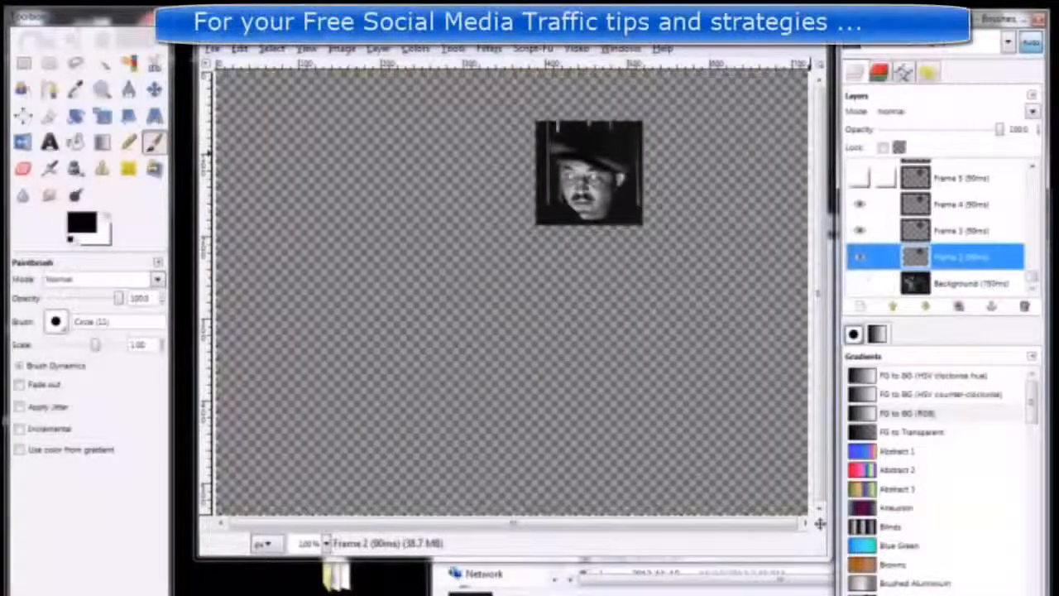
pyautogui.click(860, 177)
pyautogui.scroll(1, 860, 204)
pyautogui.click(861, 177)
pyautogui.scroll(1, 860, 177)
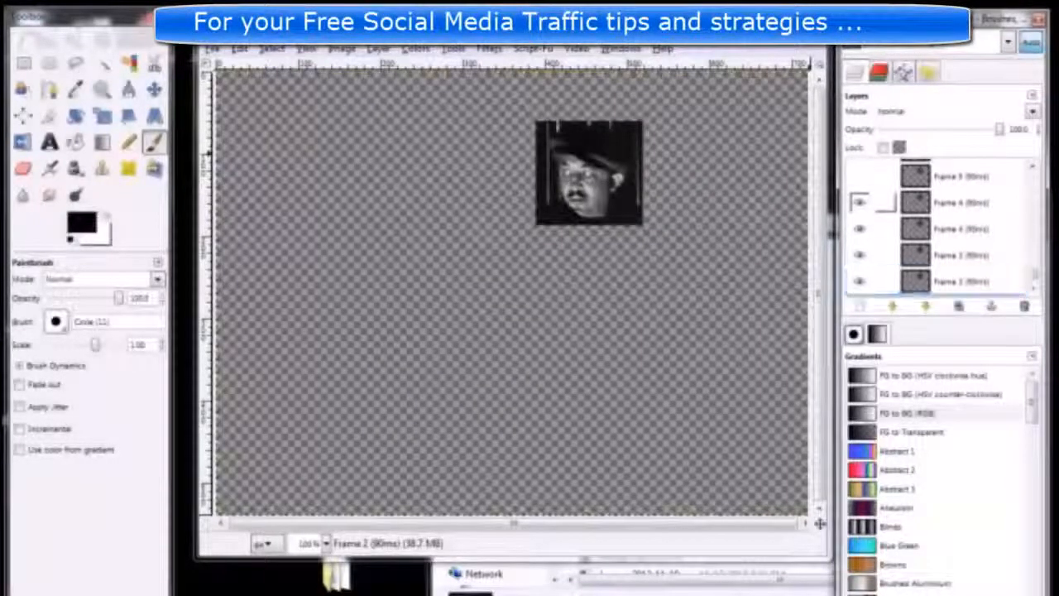
pyautogui.click(861, 177)
pyautogui.scroll(1, 860, 177)
pyautogui.scroll(5, 860, 202)
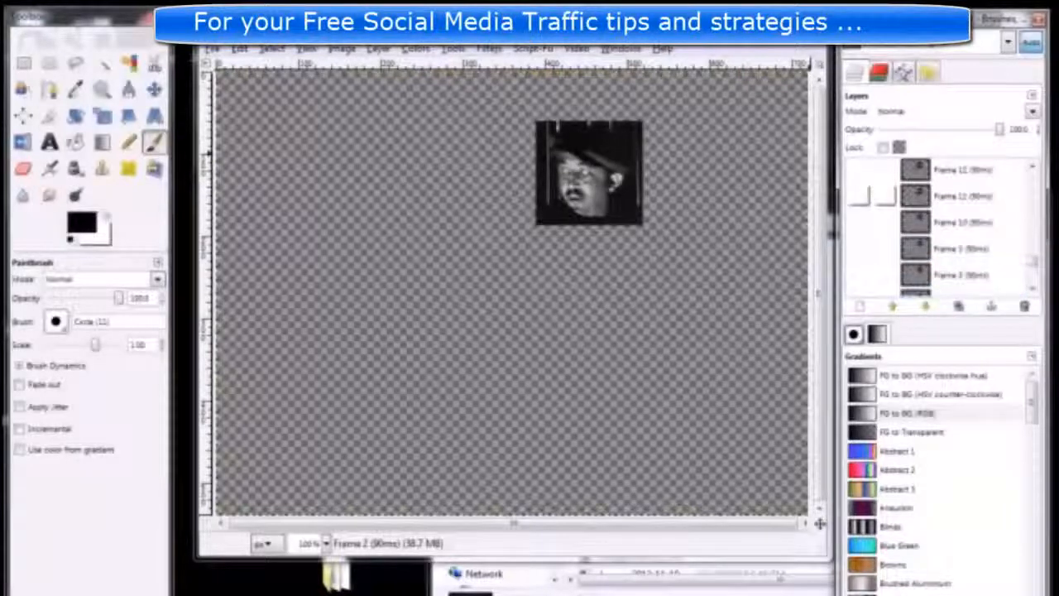
# Make the frame layers from Frame 11 up to Frame 16 visible one after another
pyautogui.click(860, 195)
pyautogui.scroll(1, 861, 195)
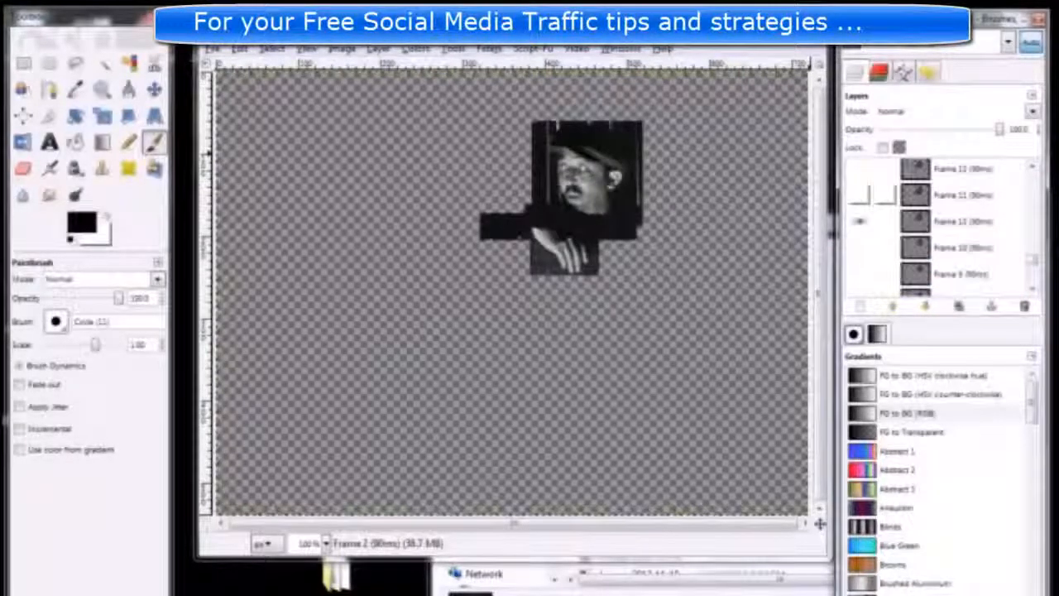
pyautogui.click(860, 195)
pyautogui.scroll(1, 860, 195)
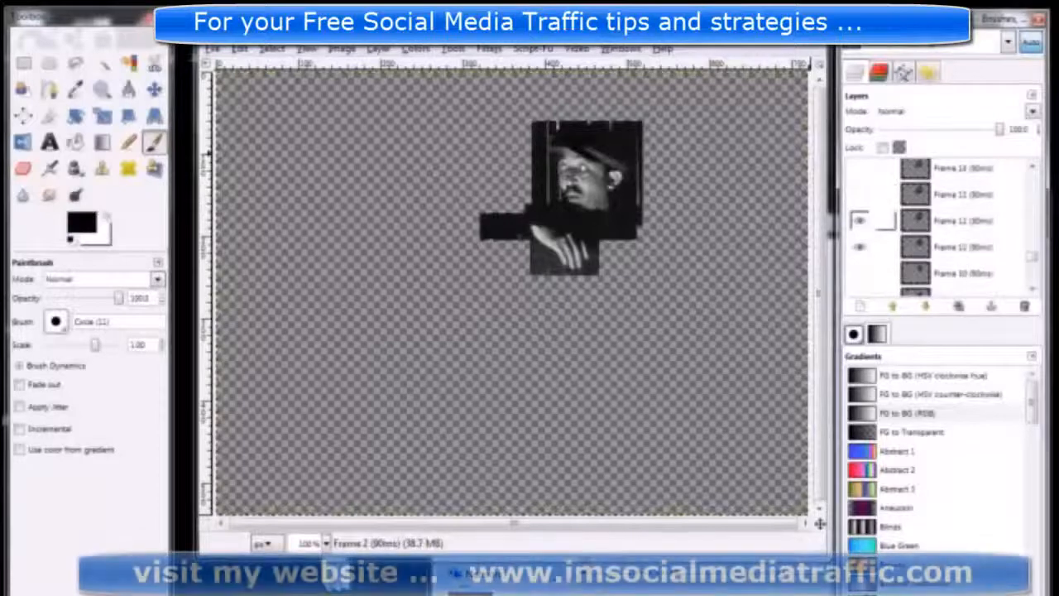
pyautogui.click(861, 196)
pyautogui.scroll(1, 860, 195)
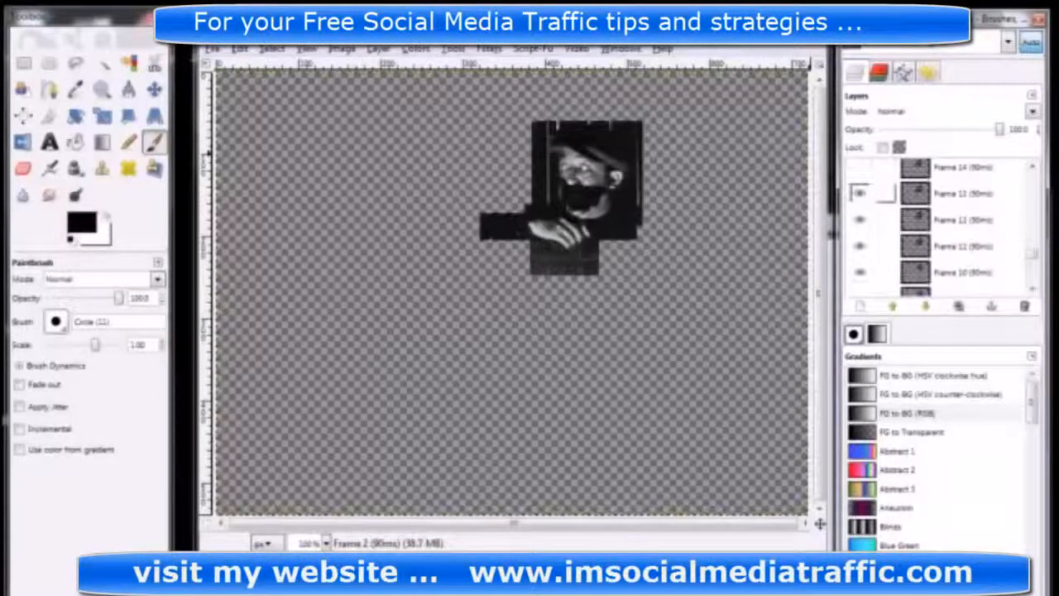
pyautogui.click(860, 196)
pyautogui.scroll(1, 860, 195)
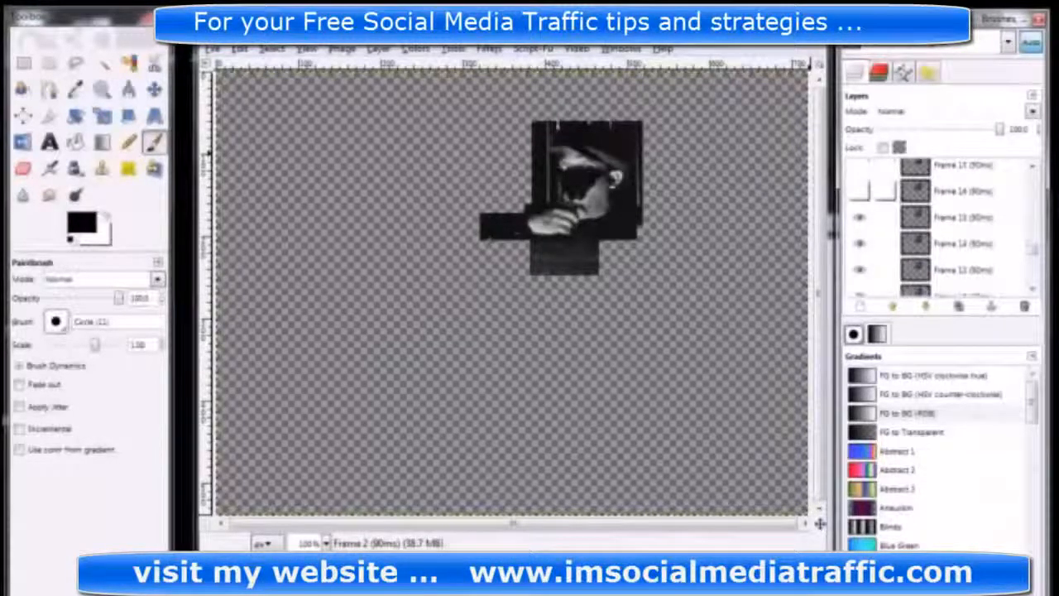
pyautogui.click(860, 192)
# Show the Background layer again beneath the visible frames and look through the layer stack
pyautogui.scroll(-10, 860, 239)
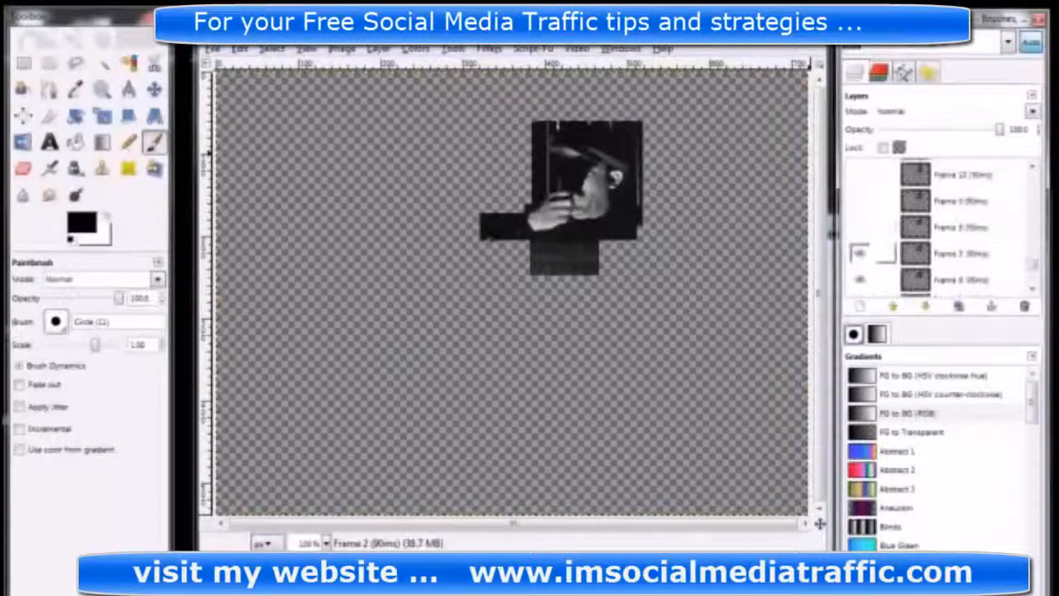
pyautogui.scroll(-4, 862, 283)
pyautogui.click(861, 283)
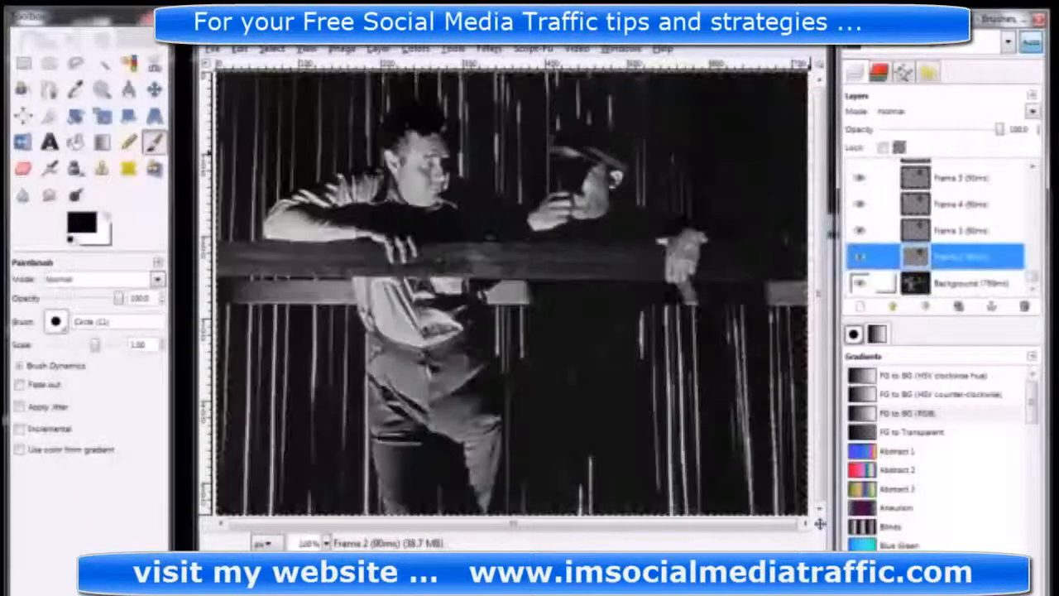
pyautogui.scroll(2, 860, 273)
pyautogui.scroll(5, 859, 267)
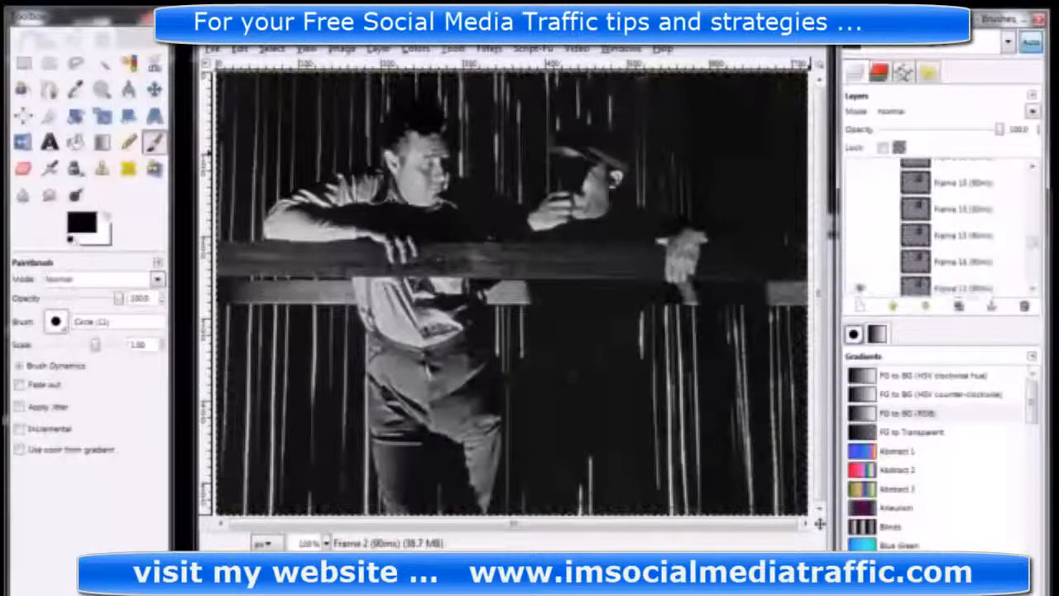
pyautogui.scroll(-4, 860, 264)
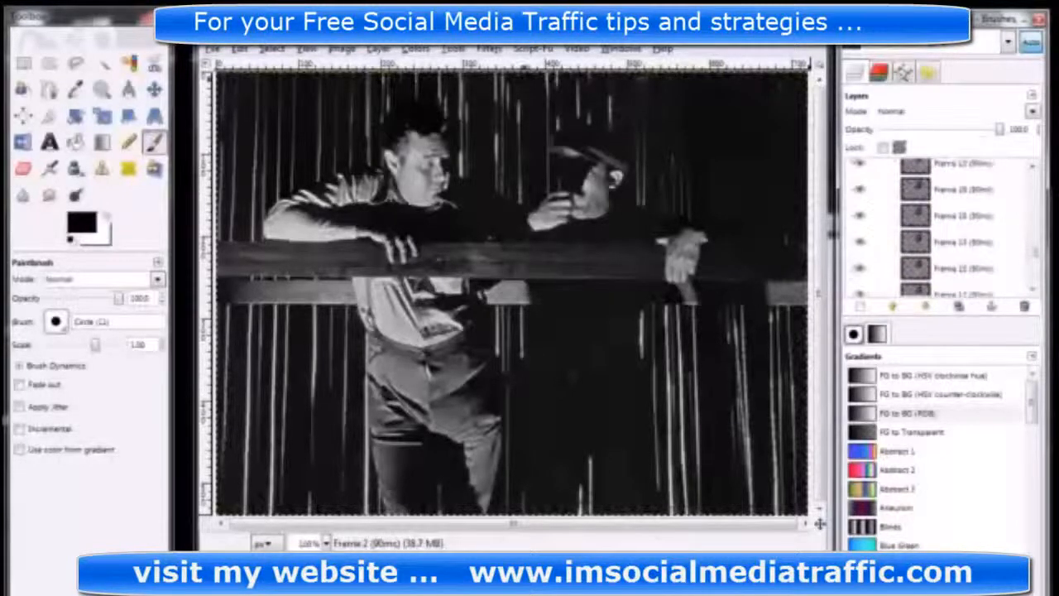
pyautogui.click(489, 49)
pyautogui.moveTo(453, 49)
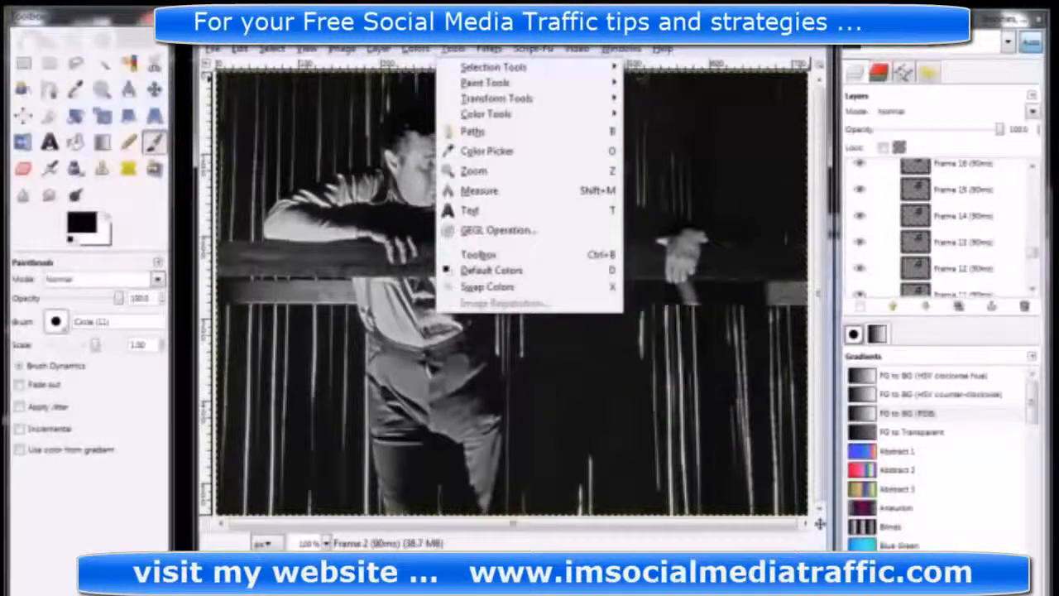
pyautogui.press('Escape')
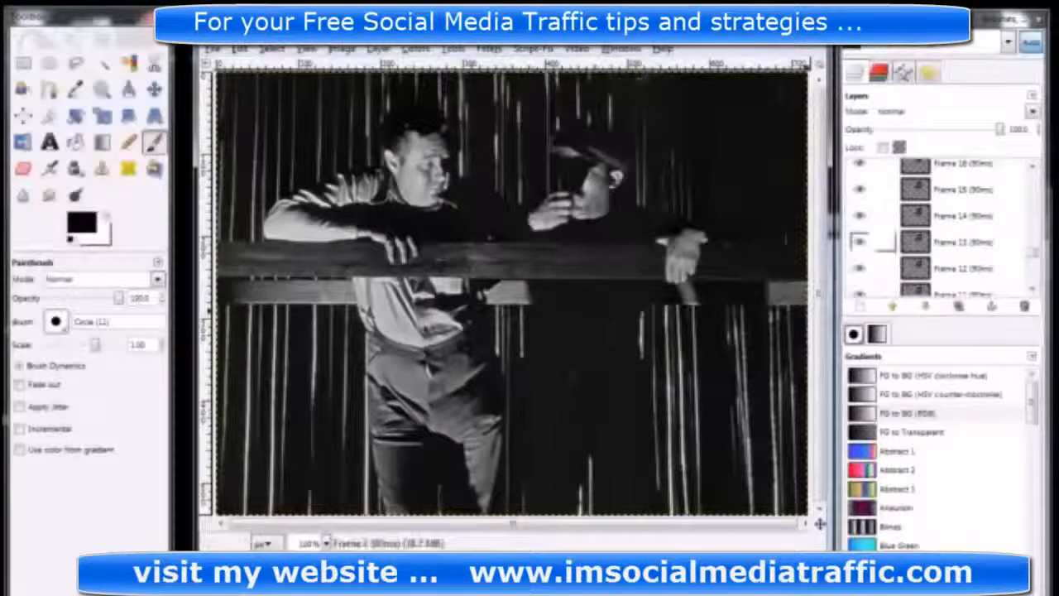
pyautogui.scroll(-5, 865, 242)
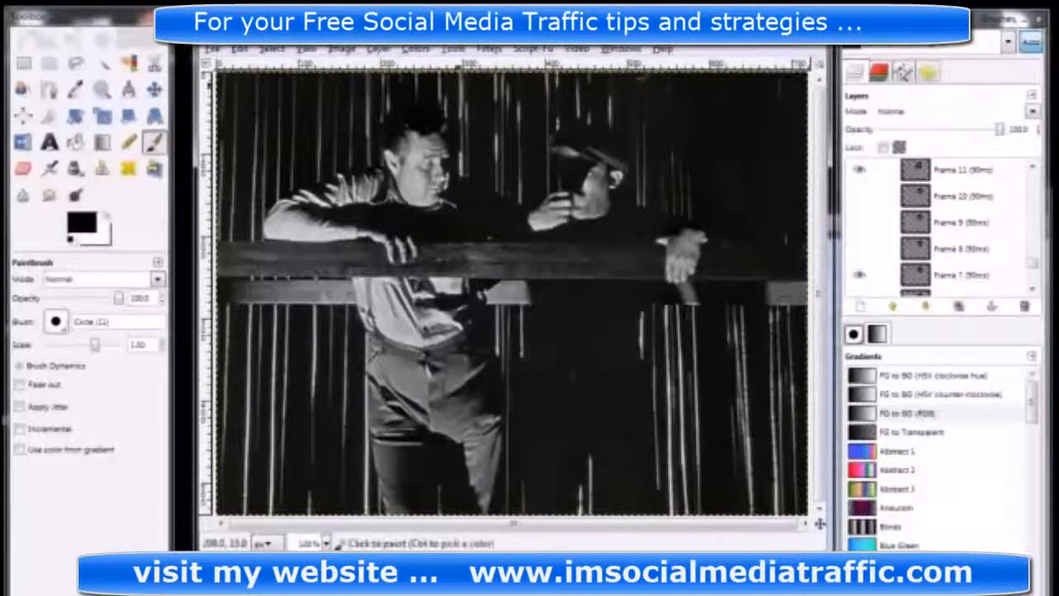
# Preview the GIF with the Animation Playback filter, play it, and close the preview
pyautogui.click(453, 50)
pyautogui.moveTo(488, 50)
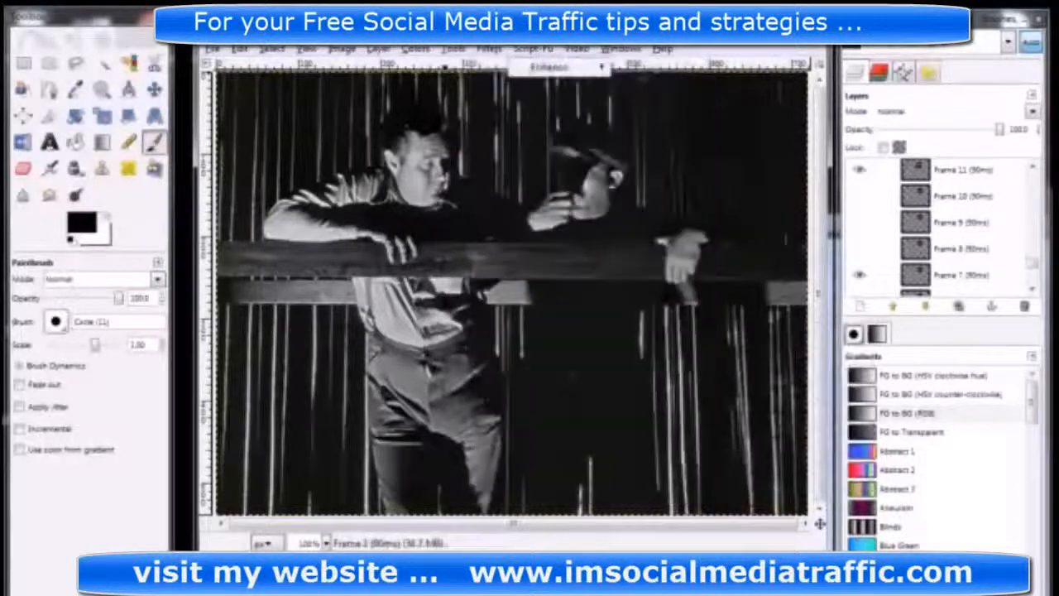
pyautogui.moveTo(519, 331)
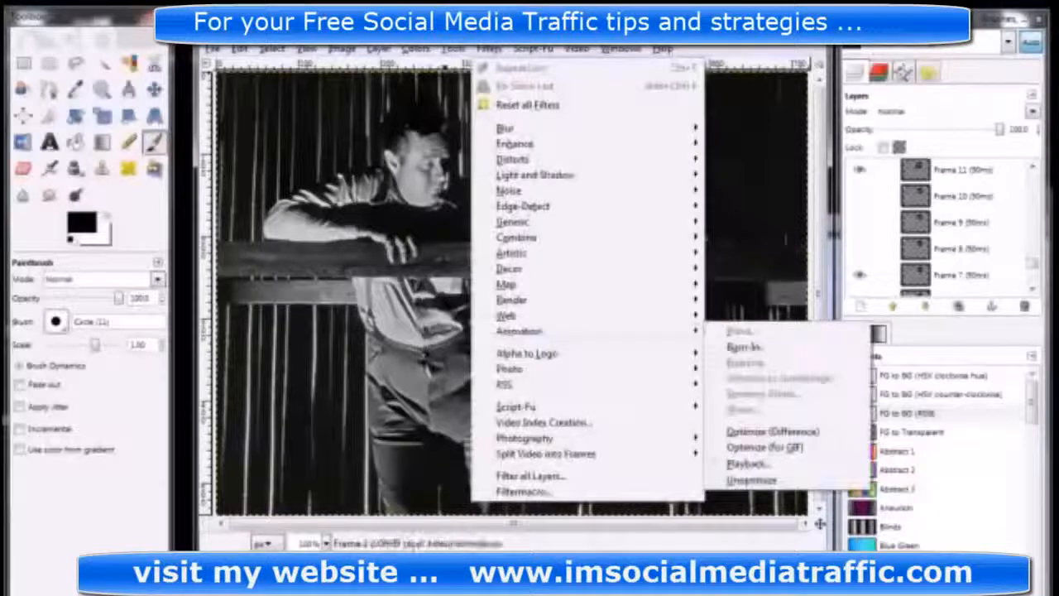
pyautogui.click(749, 464)
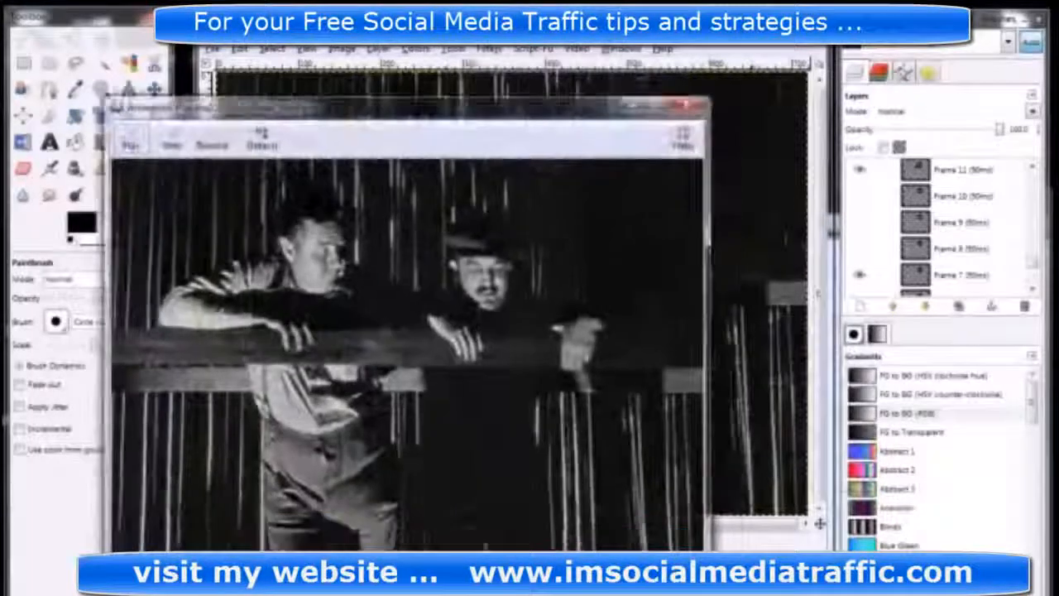
pyautogui.moveTo(248, 108); pyautogui.dragTo(237, 56)
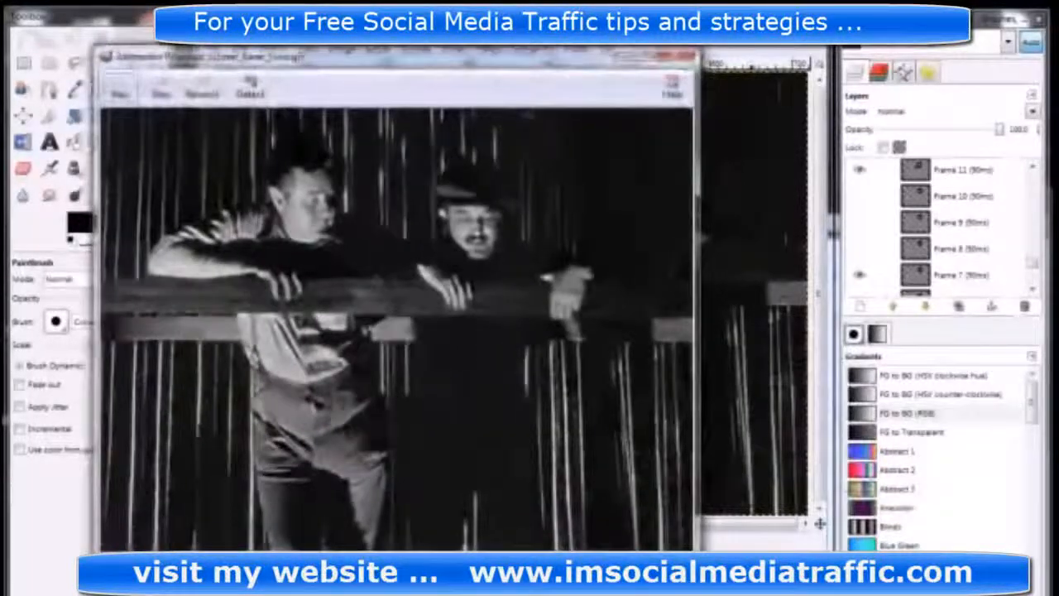
pyautogui.click(121, 93)
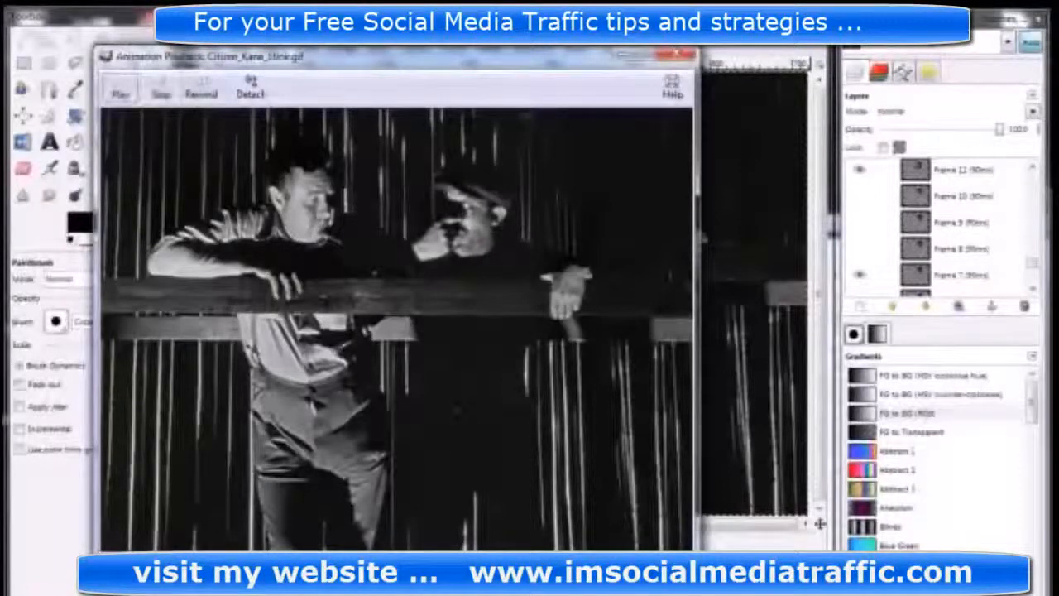
pyautogui.click(676, 56)
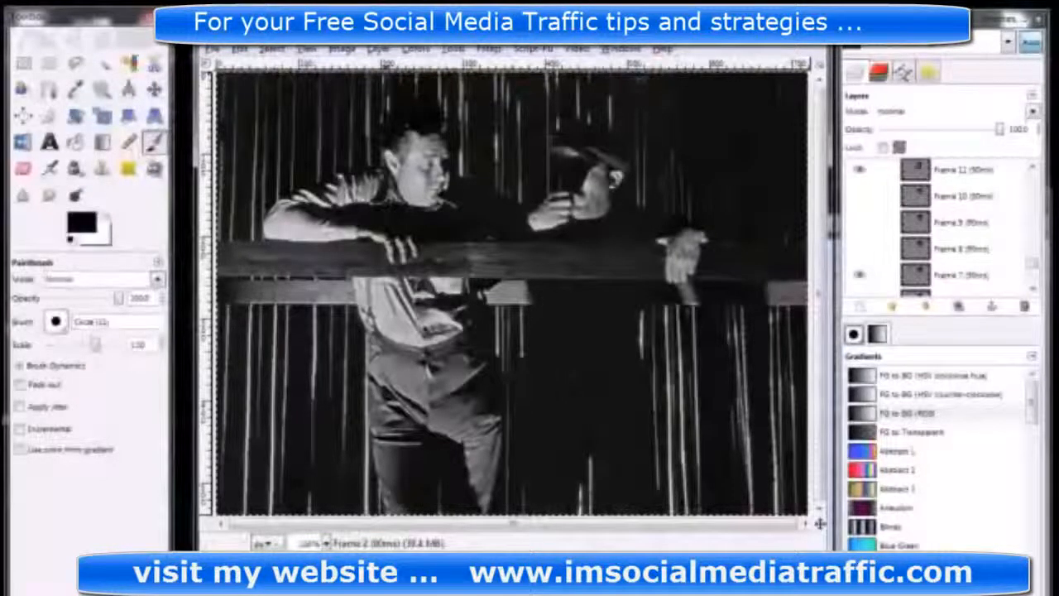
# Check the image's colour mode and convert the image from indexed to RGB
pyautogui.click(341, 49)
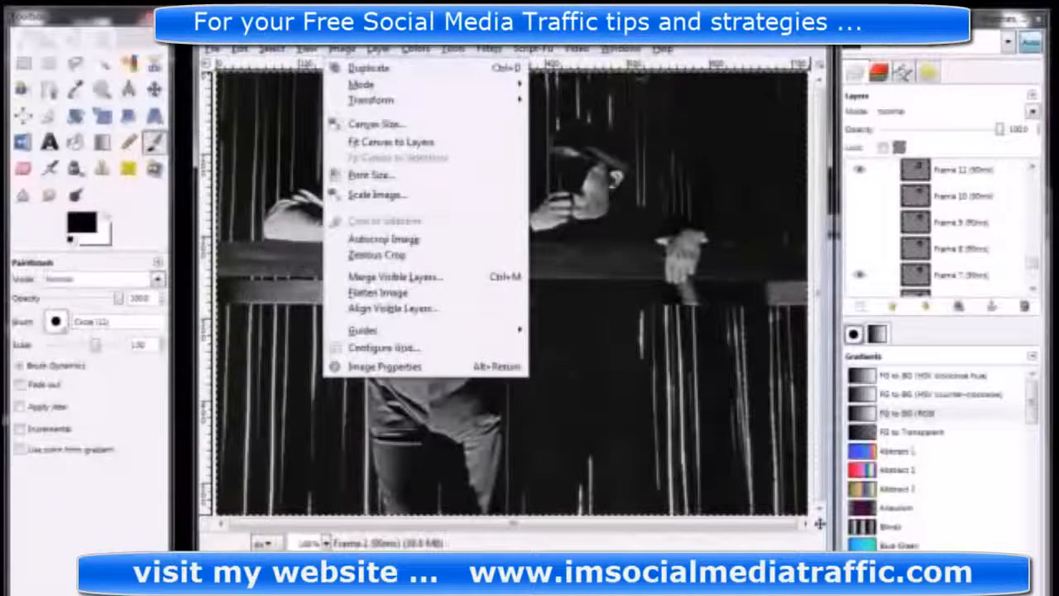
pyautogui.moveTo(361, 84)
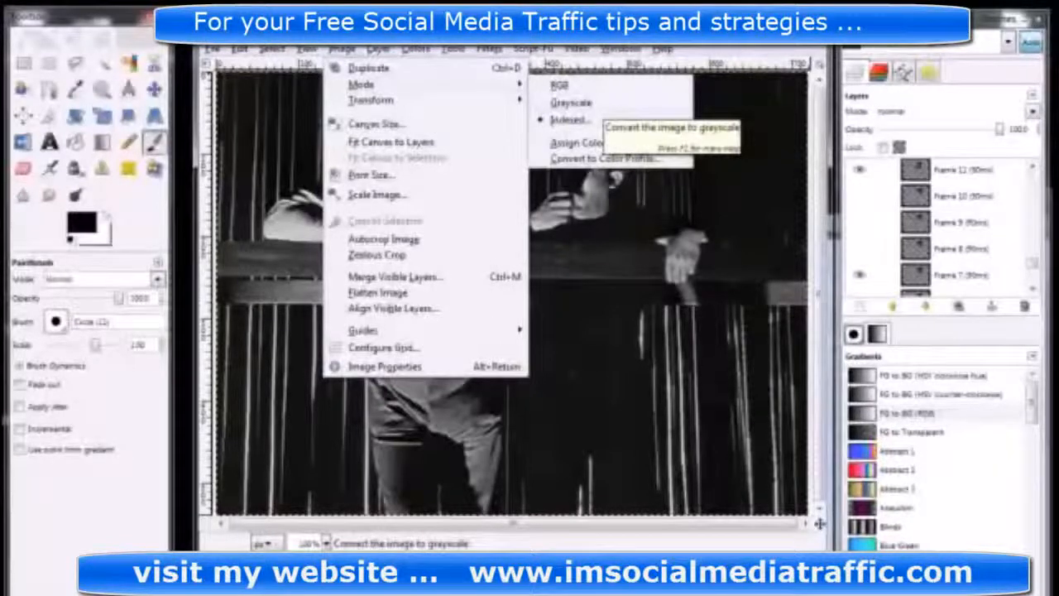
pyautogui.click(584, 121)
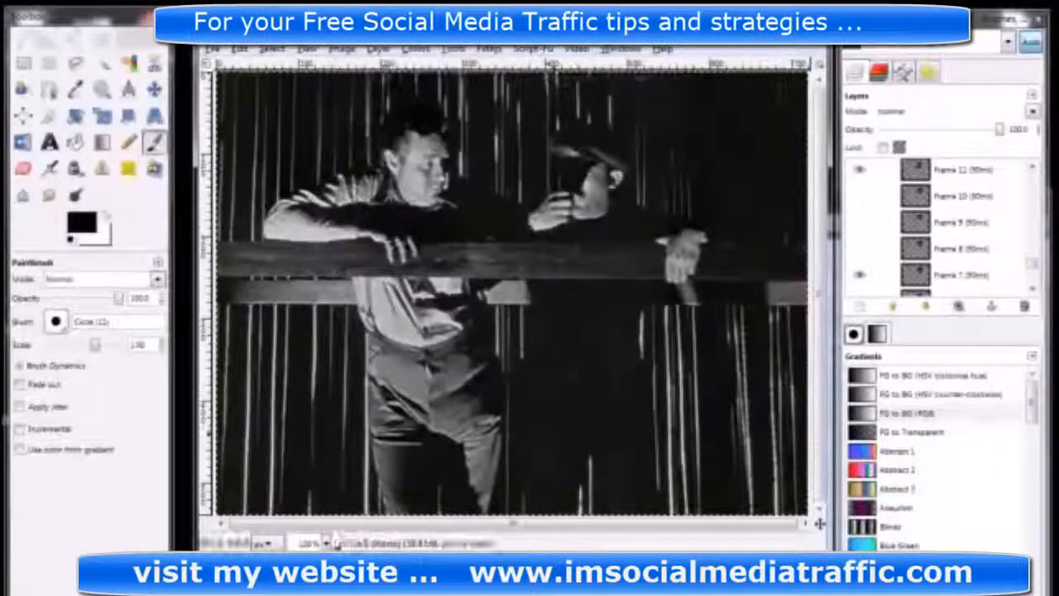
pyautogui.click(306, 49)
pyautogui.moveTo(342, 50)
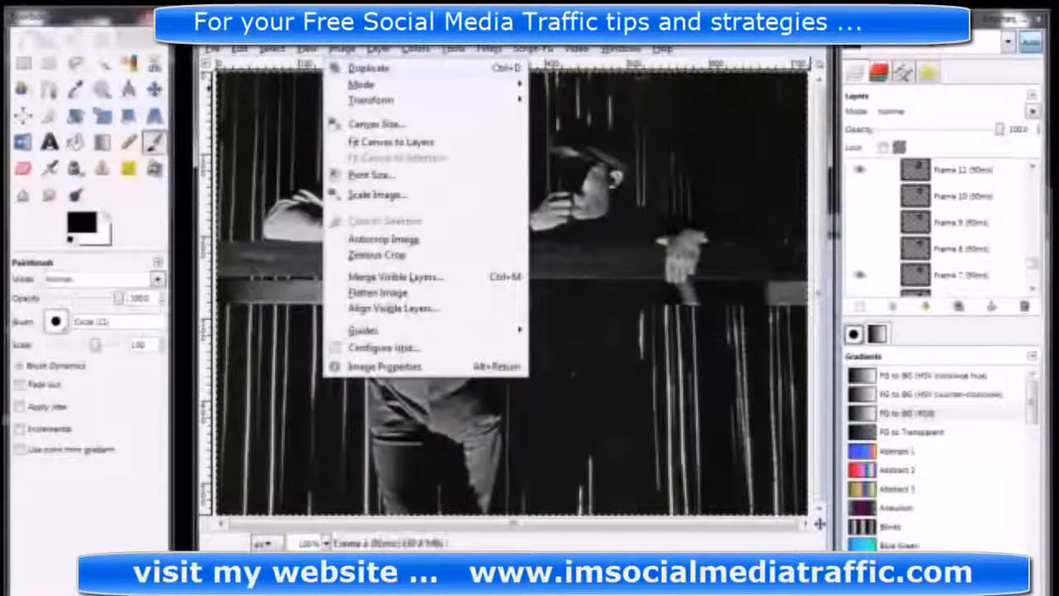
pyautogui.click(560, 85)
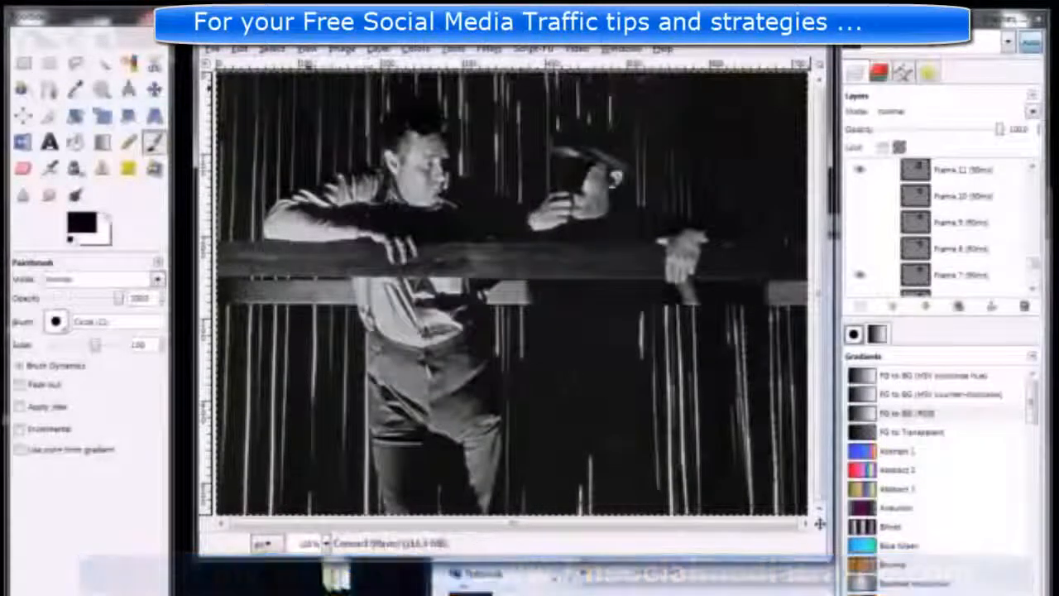
# Open the indexed colour conversion settings for the image and move the dialog clear of the picture
pyautogui.click(341, 48)
pyautogui.click(584, 120)
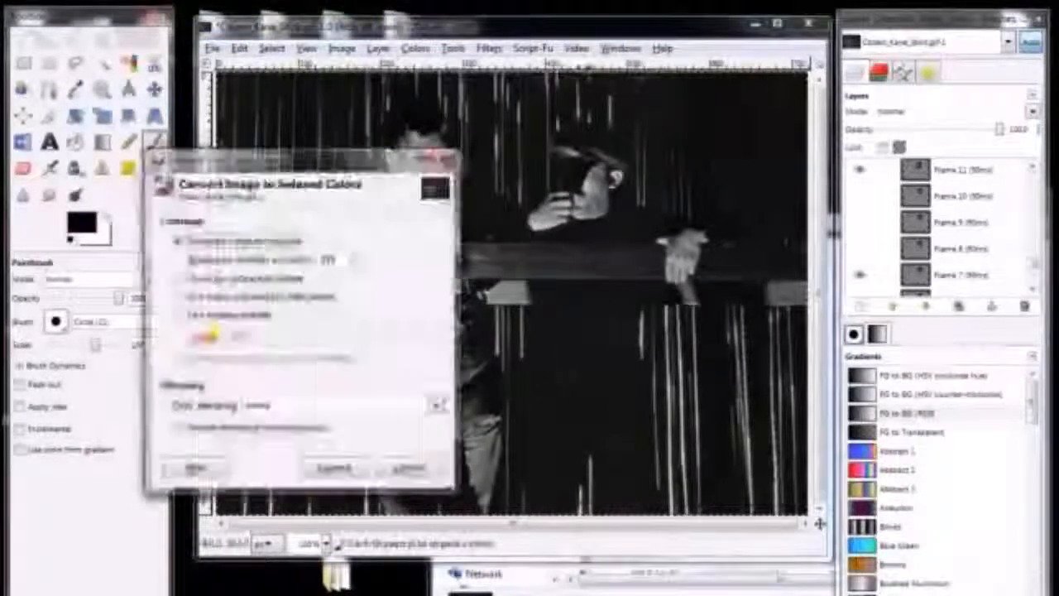
pyautogui.moveTo(302, 158); pyautogui.dragTo(310, 58)
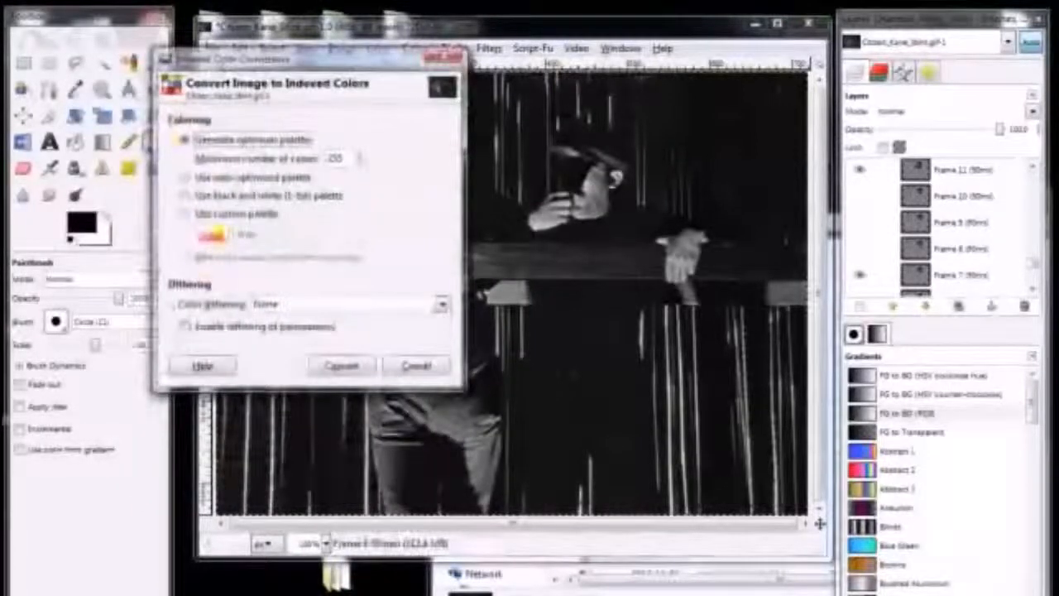